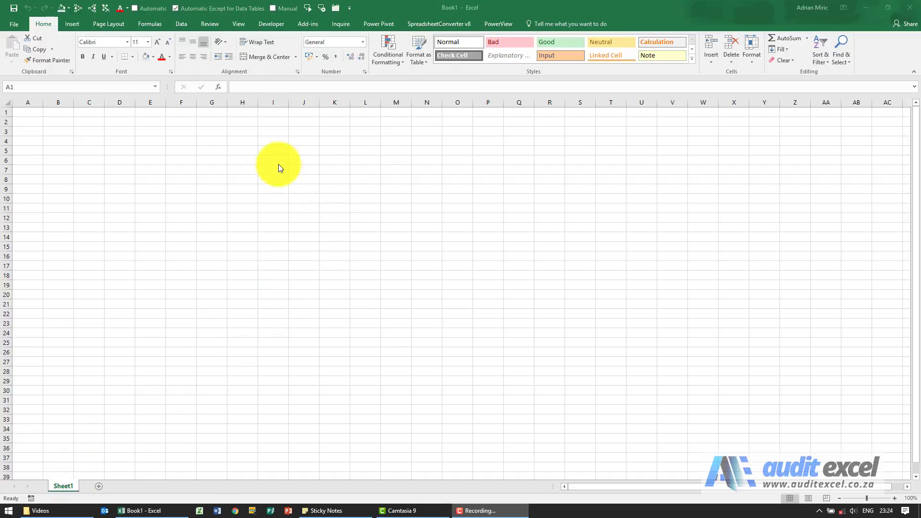
- Enter the sample text khgkhj, jhghjg and khghg into cells E9, E10 and E11
click(154, 188)
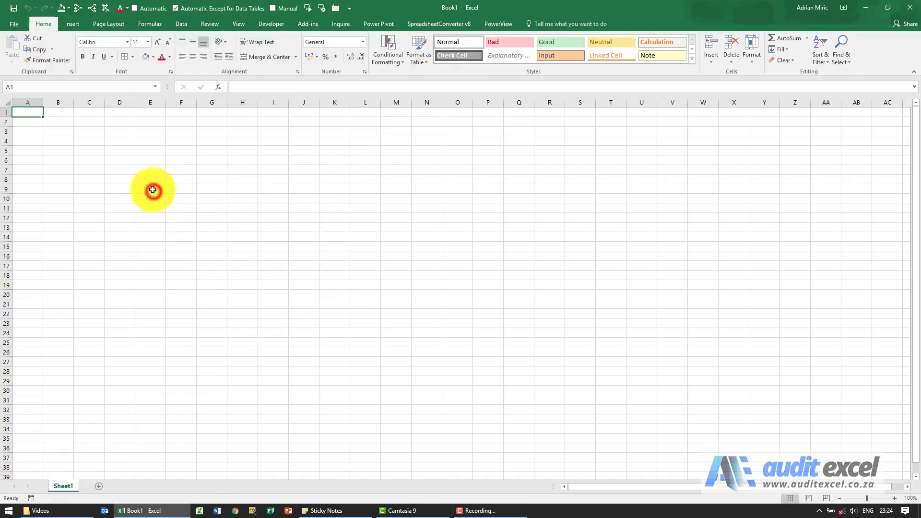
text(khgkhj)
key(Return)
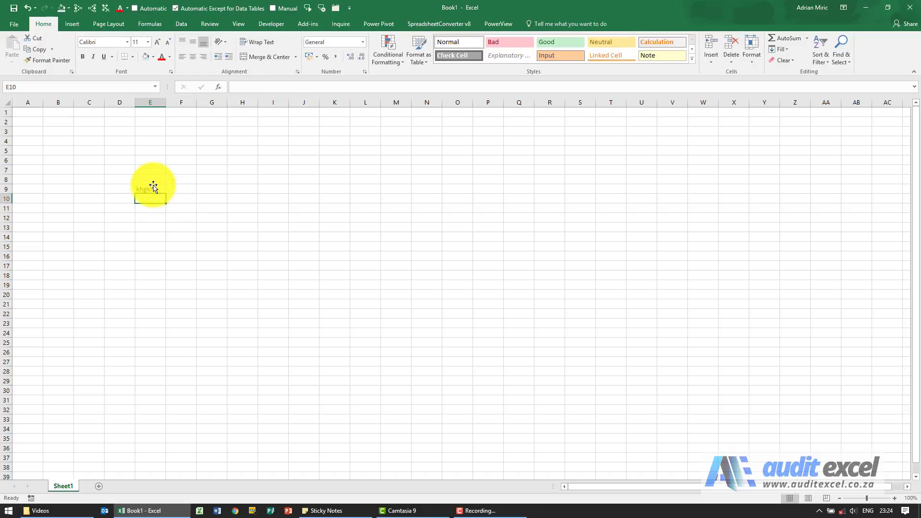
text(jhghjg)
key(Return)
text(khghg)
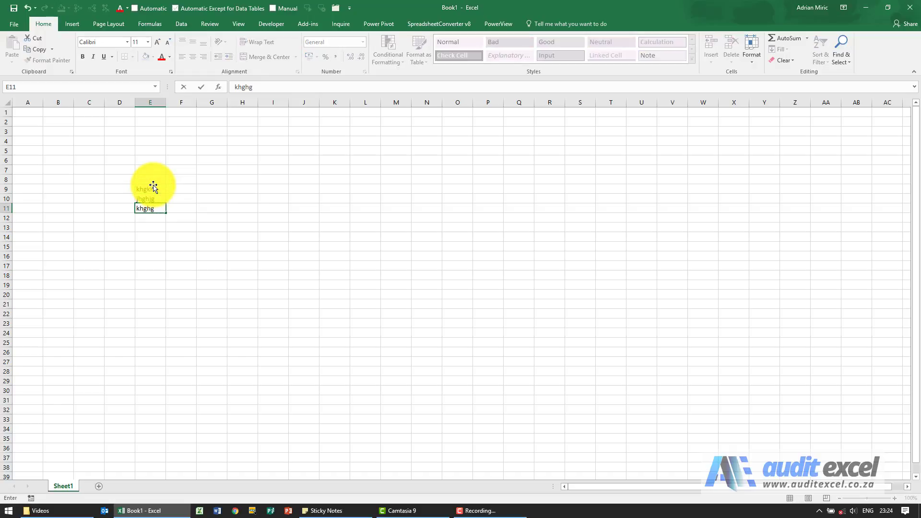
key(Return)
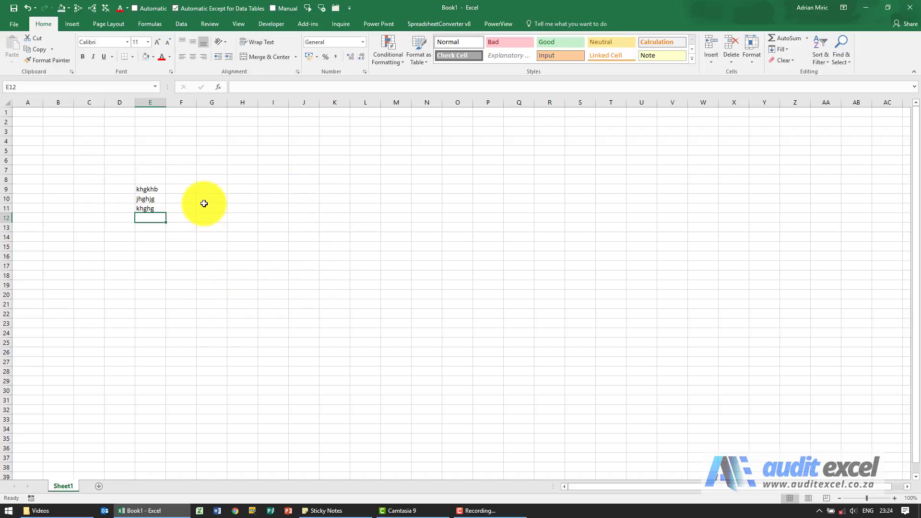
- Create a new blank workbook, Book2, from File > New
click(19, 24)
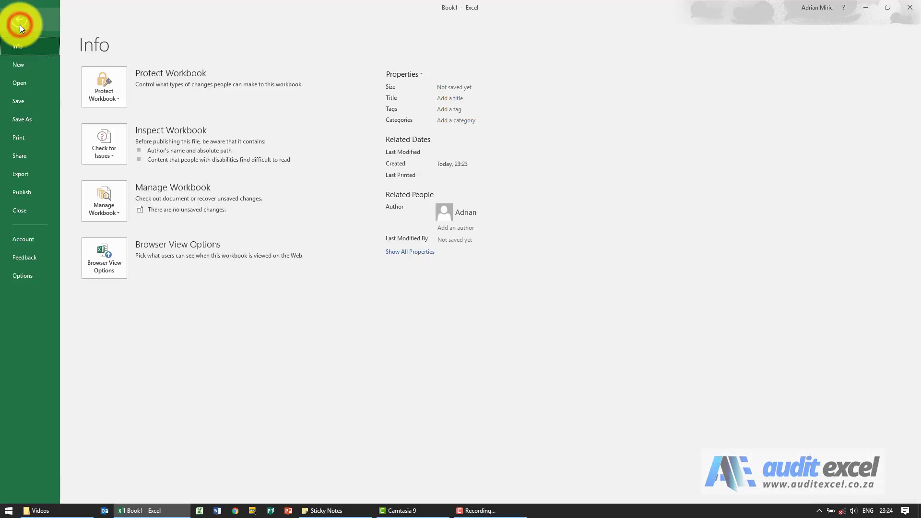
click(21, 65)
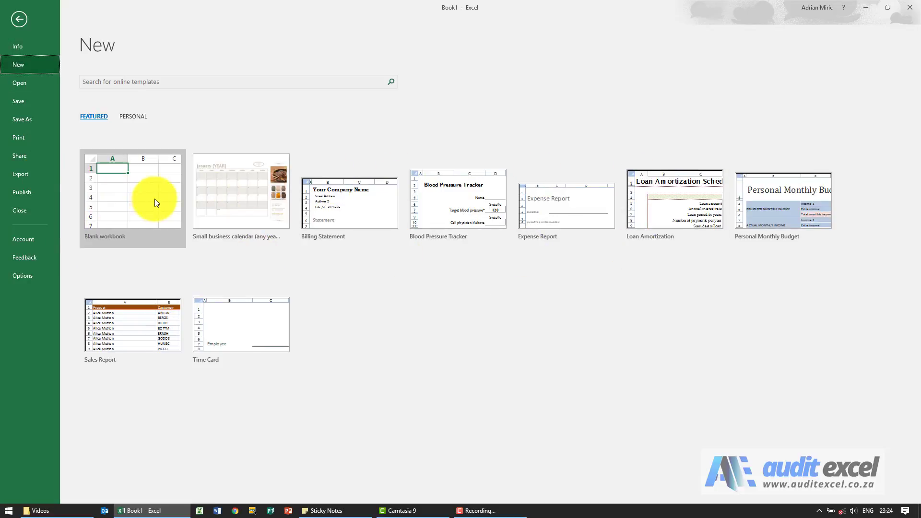
click(123, 197)
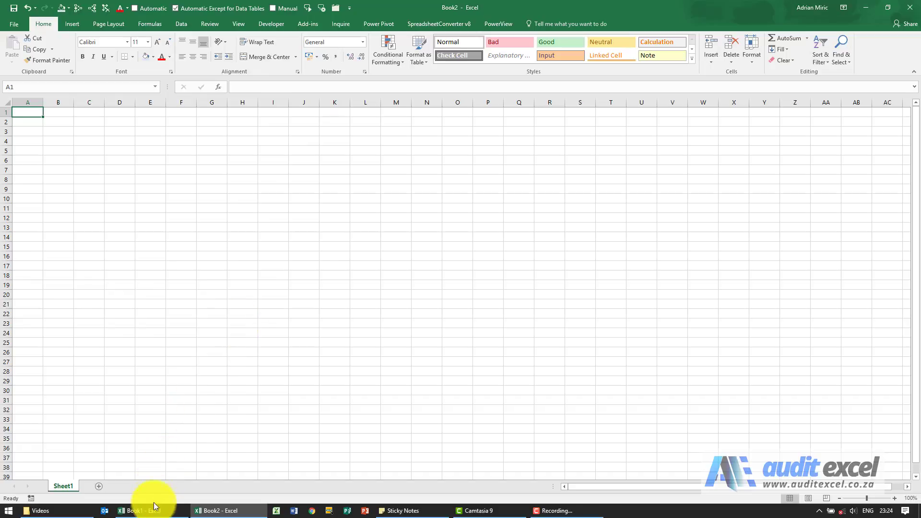
mouse_move(146, 512)
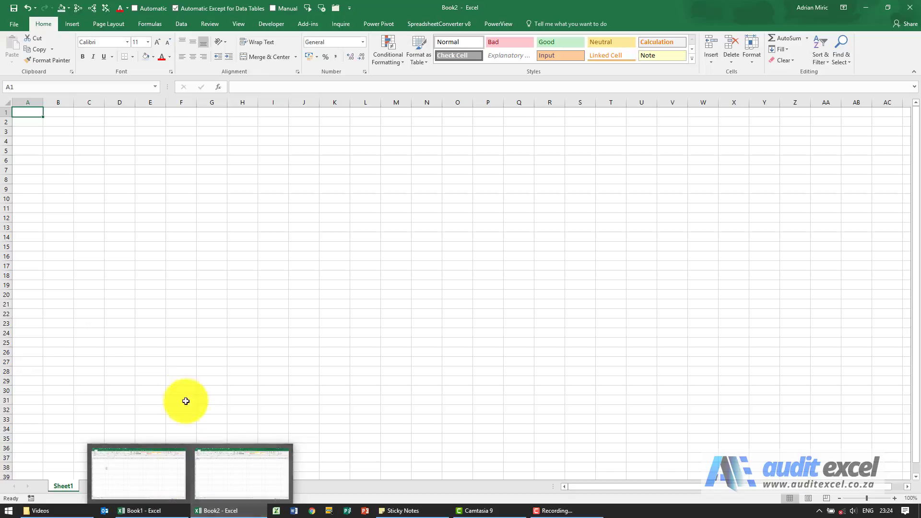
- Bring up the Save As page for Book2 from the File menu
click(181, 236)
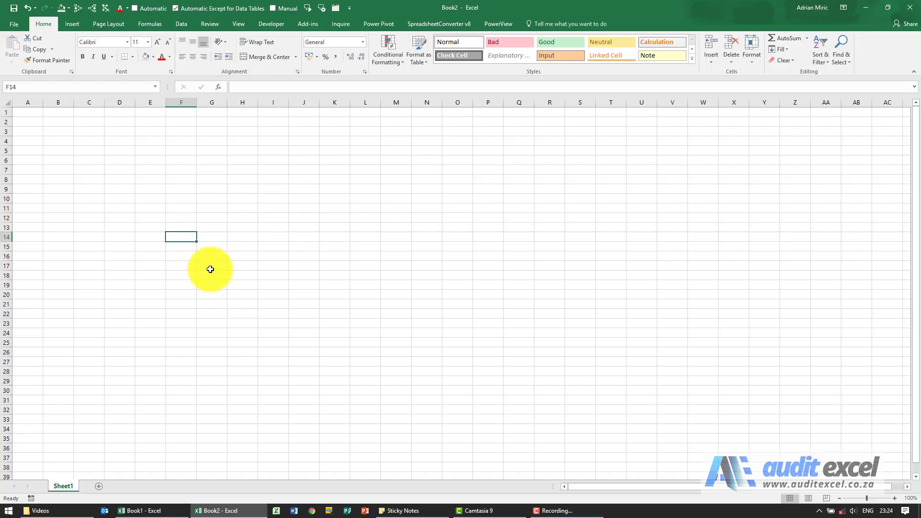
click(19, 24)
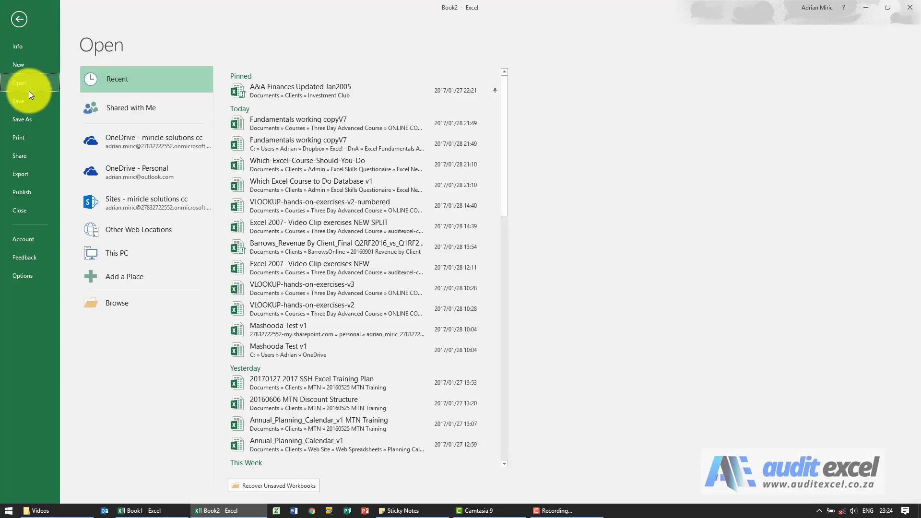
click(27, 116)
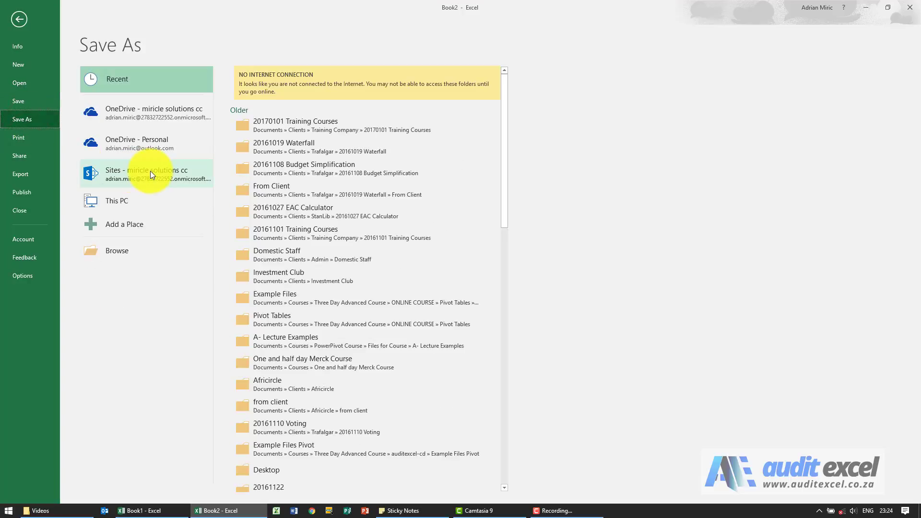
- In the Save As dialog, go to Documents > Courses > Three Day Advanced Course > ONLINE COURSE > Excel Fundamentals
click(119, 250)
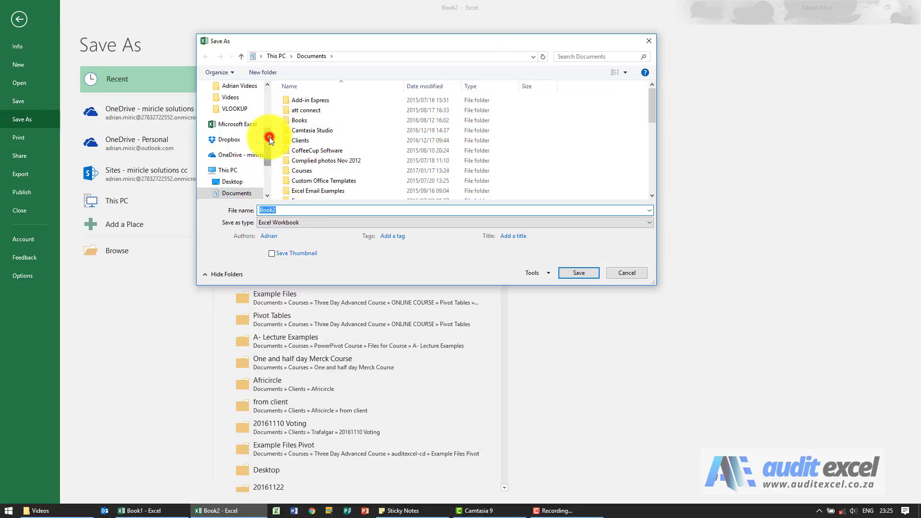
drag(269, 137, 272, 101)
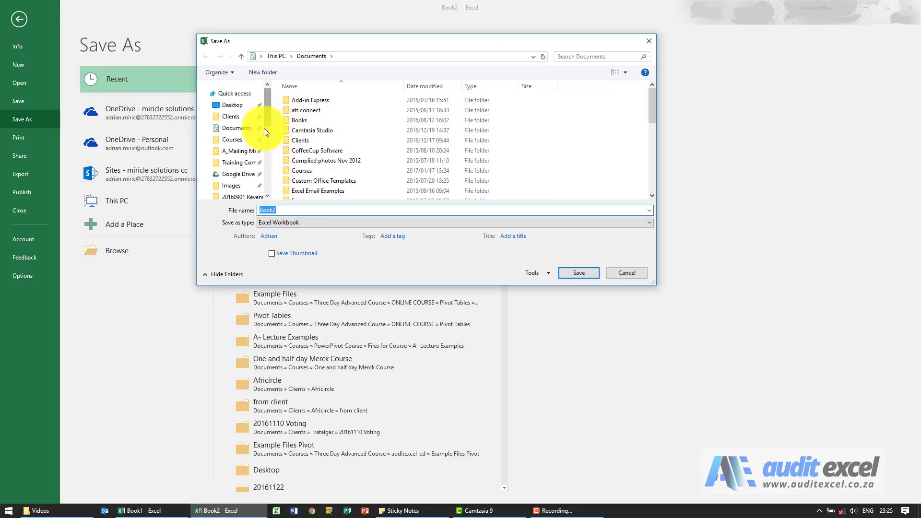
click(242, 129)
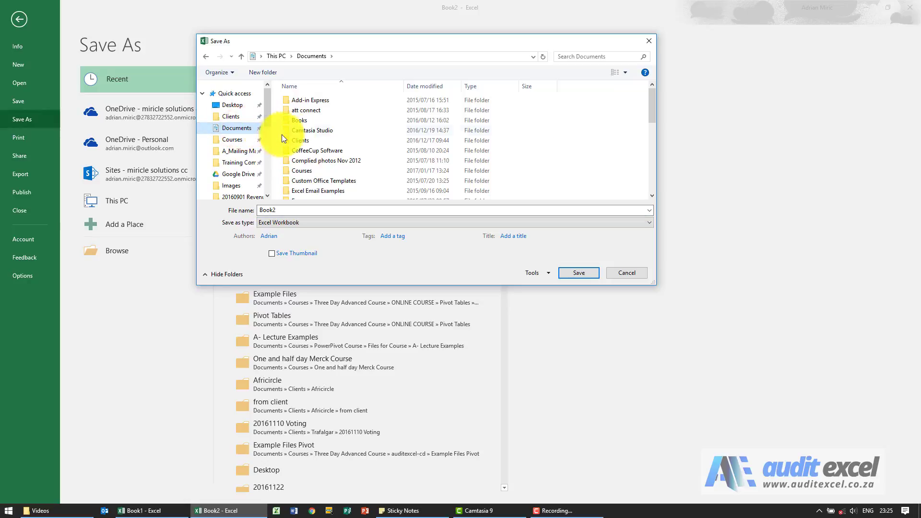
click(312, 171)
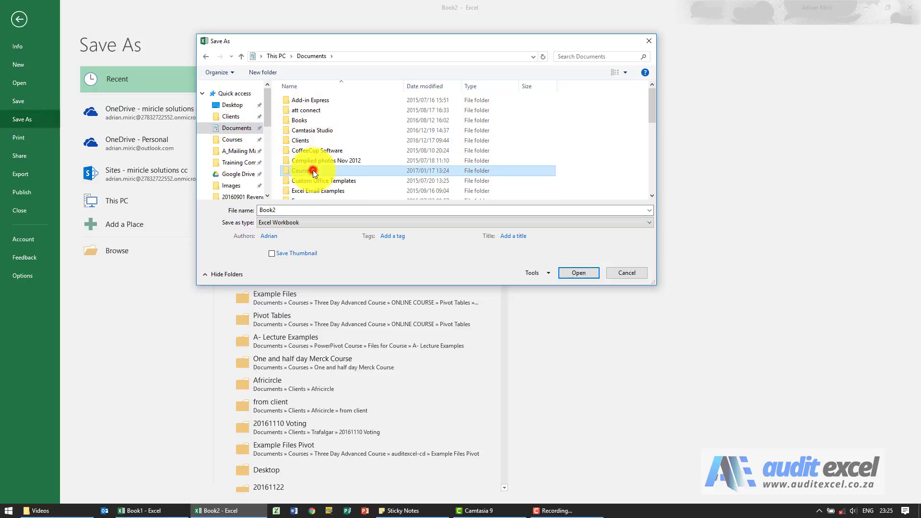
double_click(298, 174)
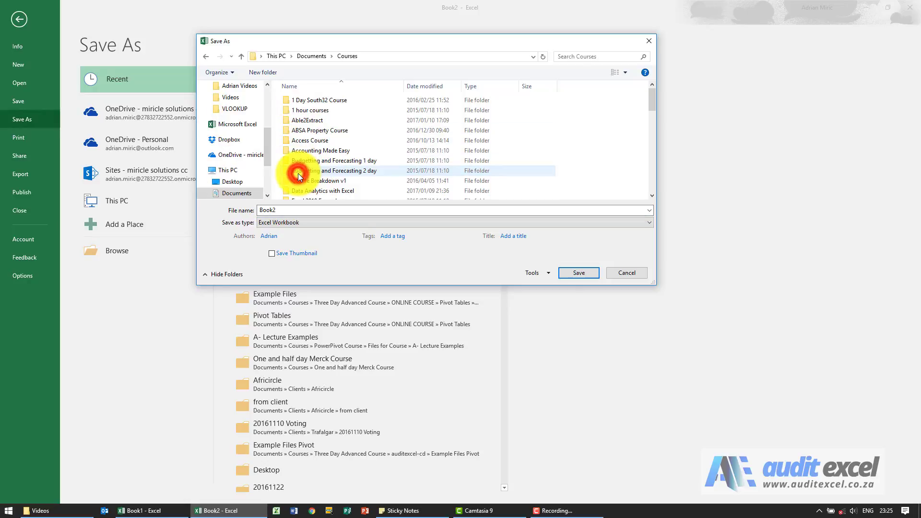
click(340, 162)
key(t)
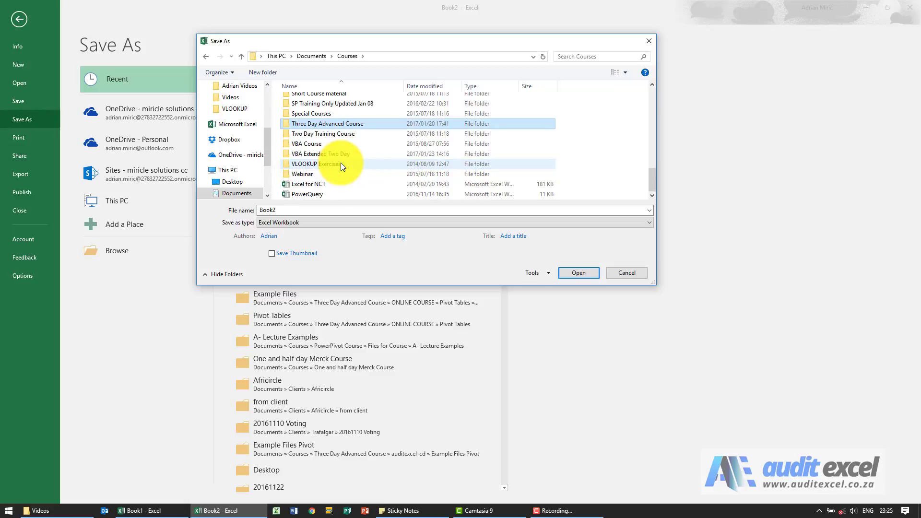
key(Return)
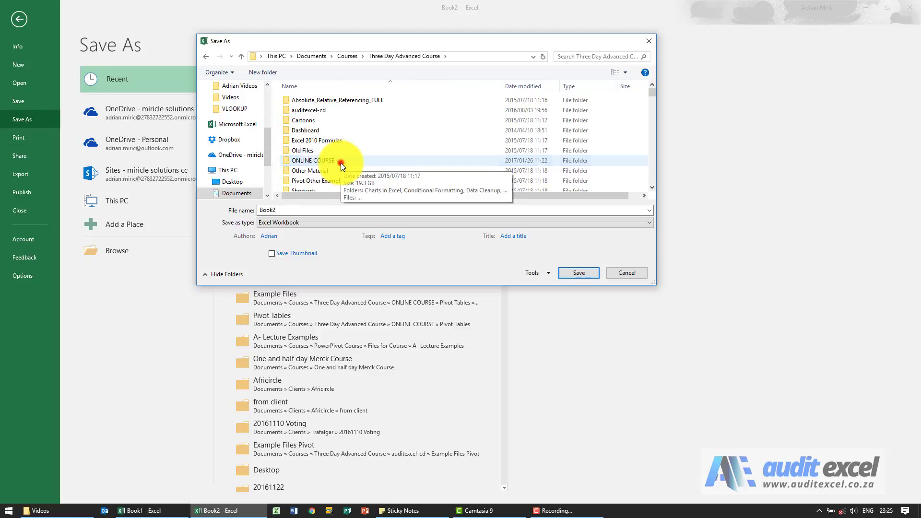
double_click(341, 163)
double_click(346, 102)
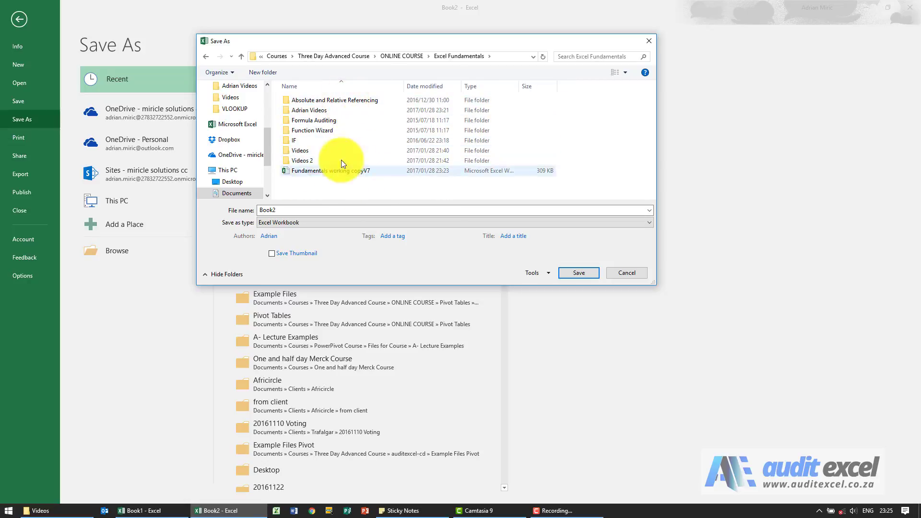
- Replace the default file name Book2 with Example File
click(293, 208)
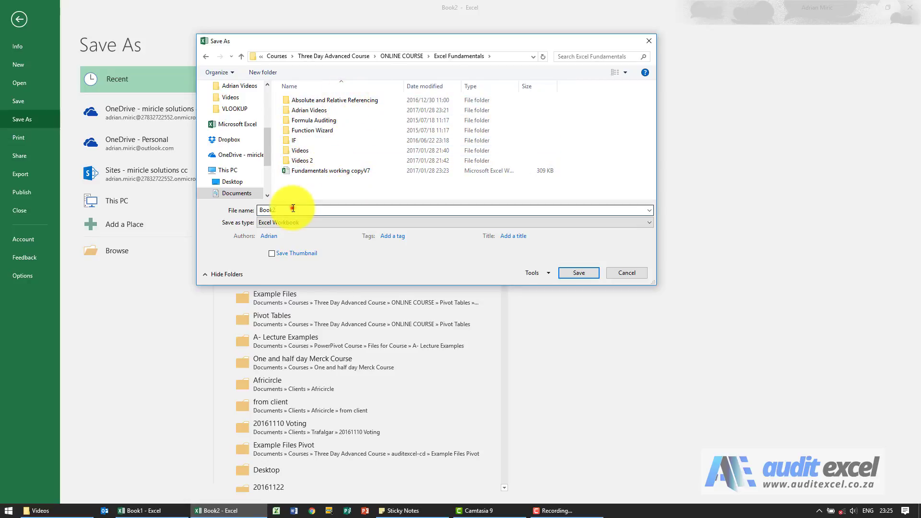
double_click(293, 208)
text(Example File)
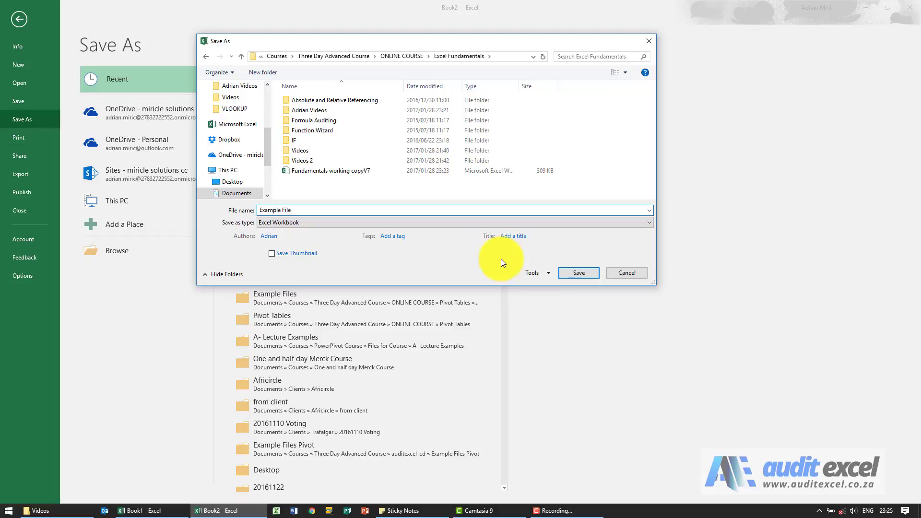
- Save the workbook as Example File, then enter jhhj, jhghjg and hhj in E12 to E14
click(577, 276)
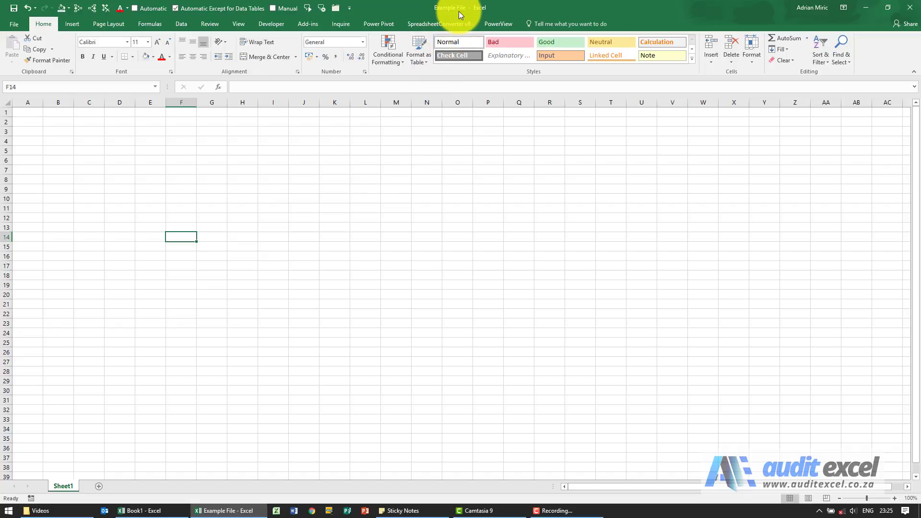
click(149, 214)
text(jhhj)
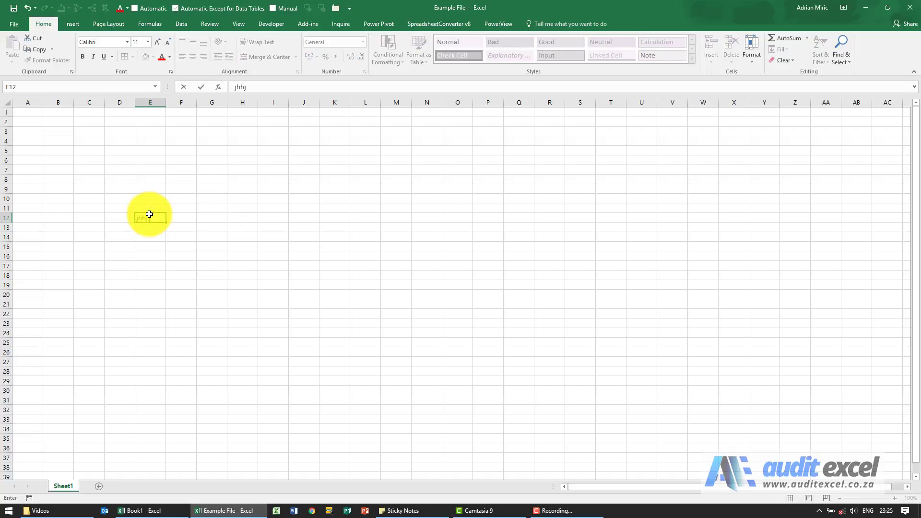
key(Return)
text(jhghjg)
key(Return)
text(hhj)
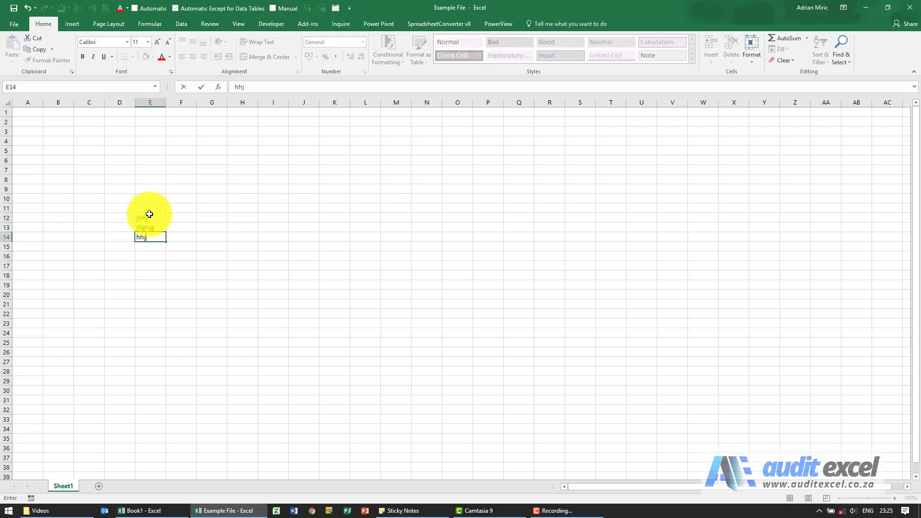
key(Return)
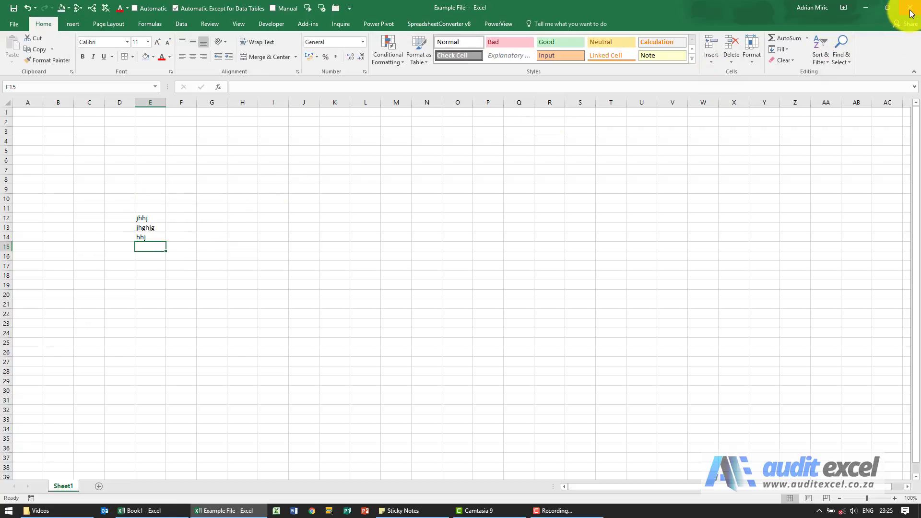
- Close the Example File window, choosing Save at the unsaved-changes prompt
click(7, 24)
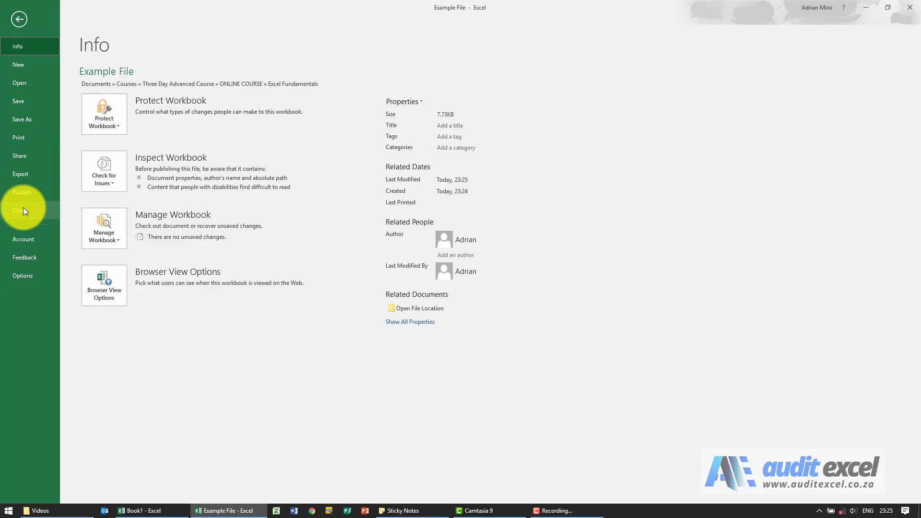
click(19, 20)
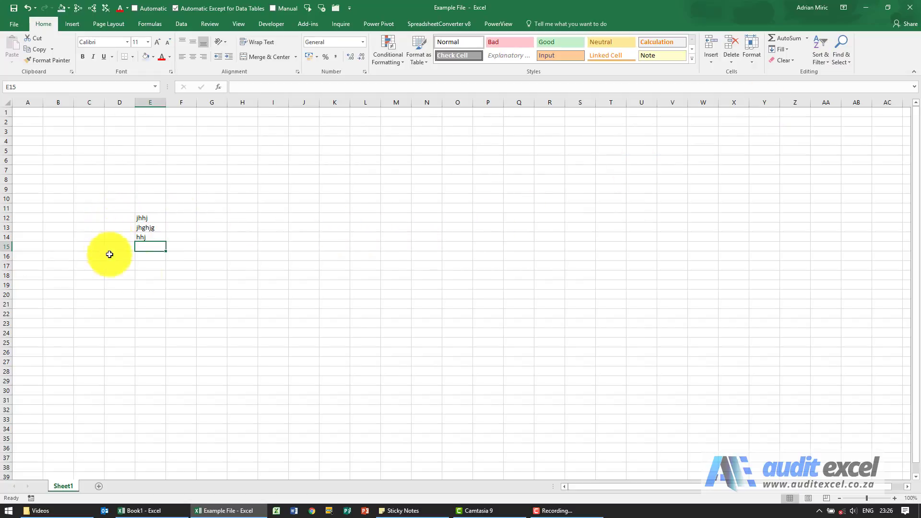
click(910, 8)
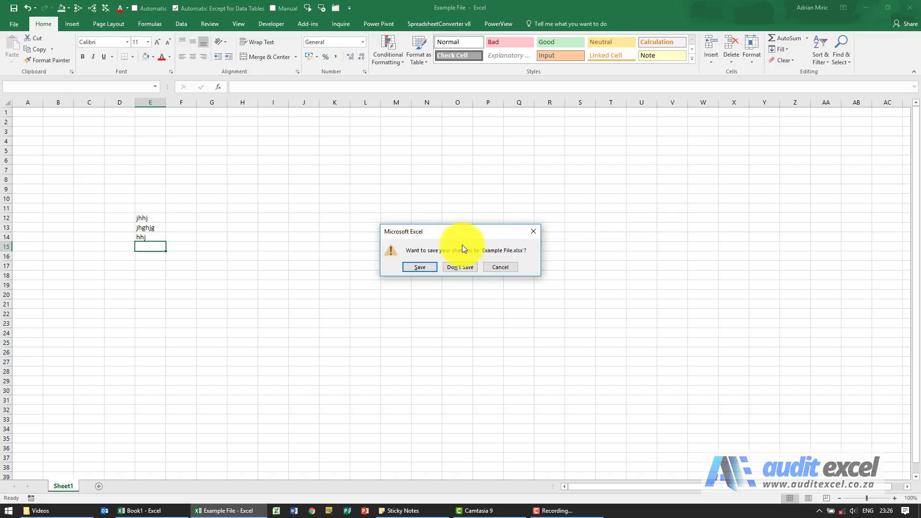
click(416, 267)
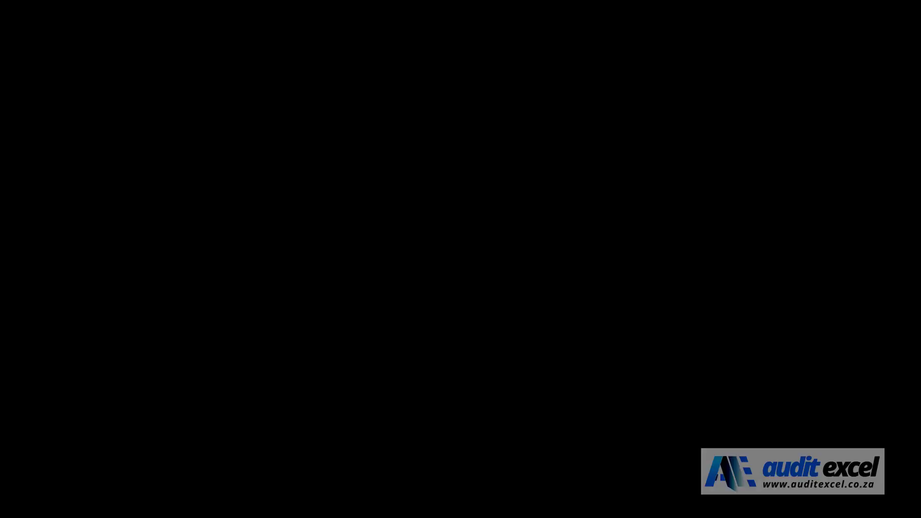
- From the Book1 window, show the Open page's list of recent workbooks
click(599, 262)
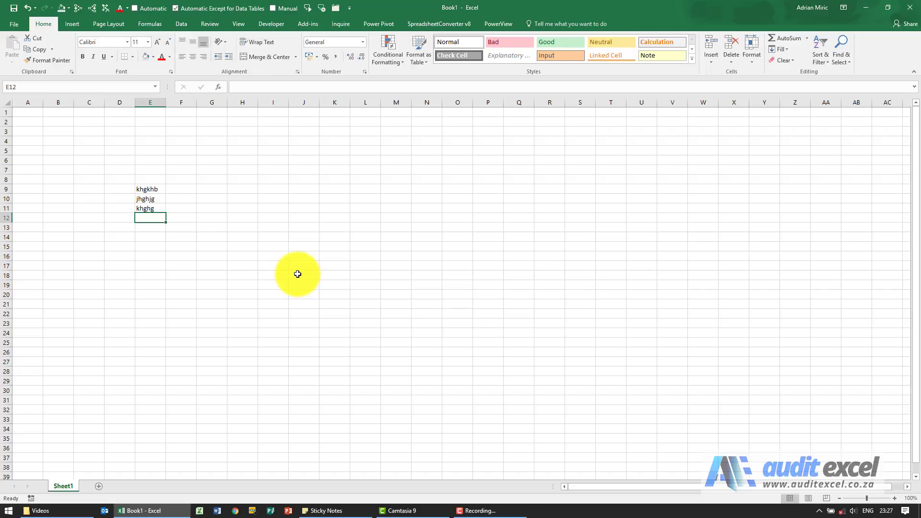
click(17, 24)
click(21, 83)
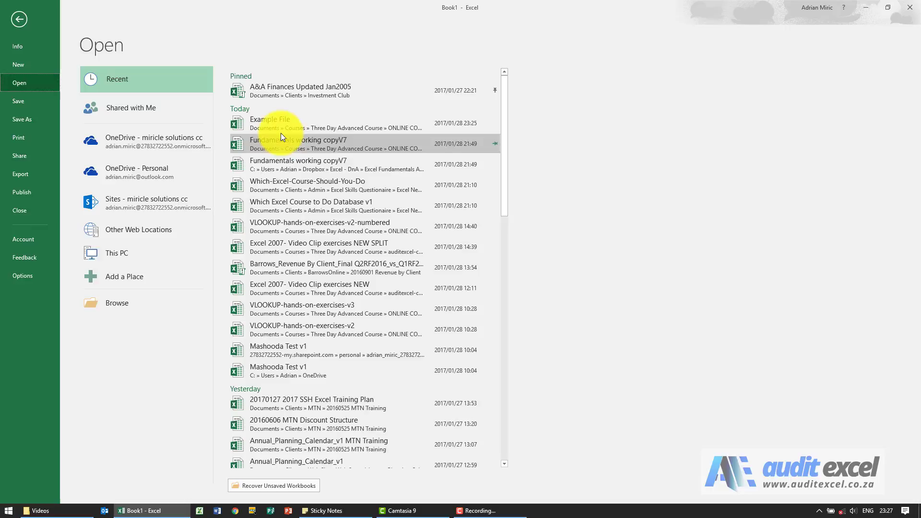
- Browse via Three Day Advanced Course > ONLINE COURSE > Excel Fundamentals and open Example File
click(114, 304)
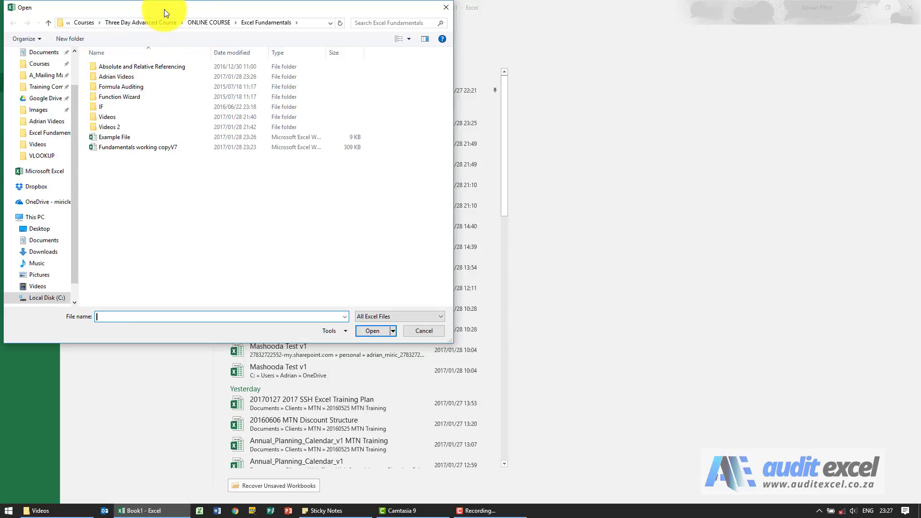
drag(164, 10, 303, 34)
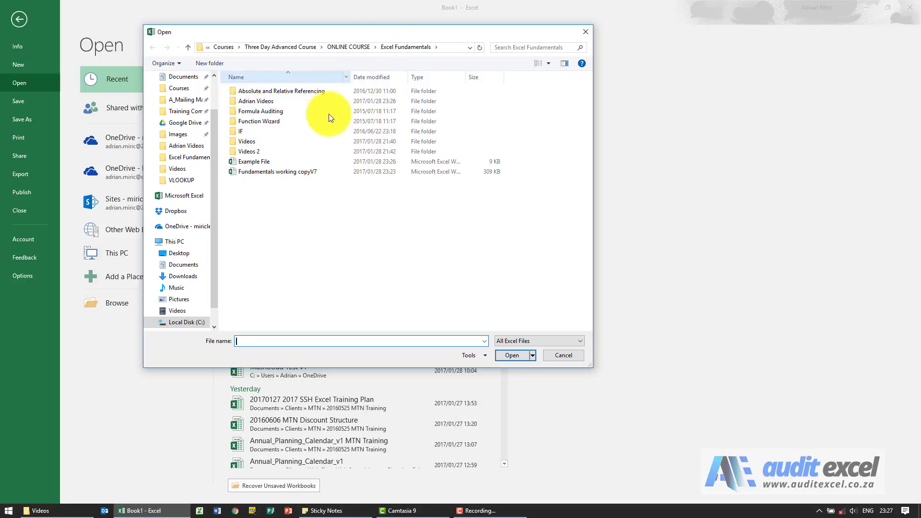
click(278, 47)
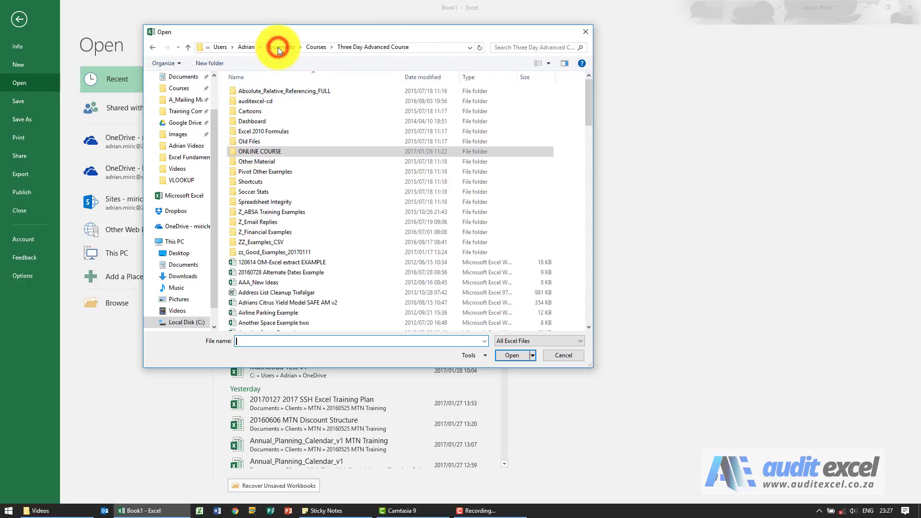
double_click(281, 152)
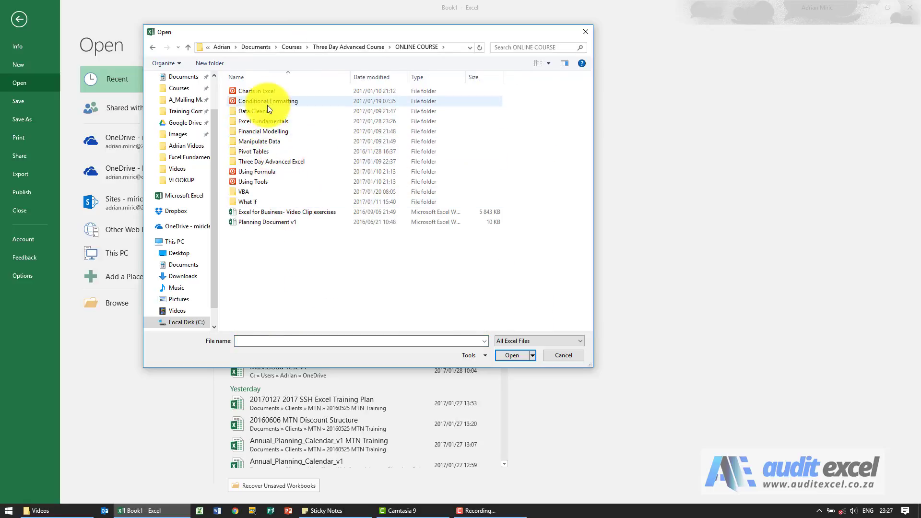
click(266, 123)
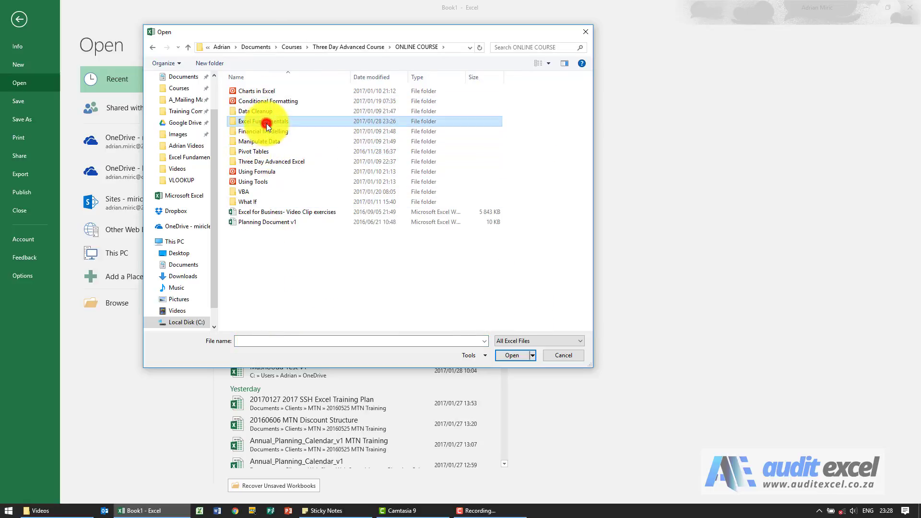
double_click(267, 123)
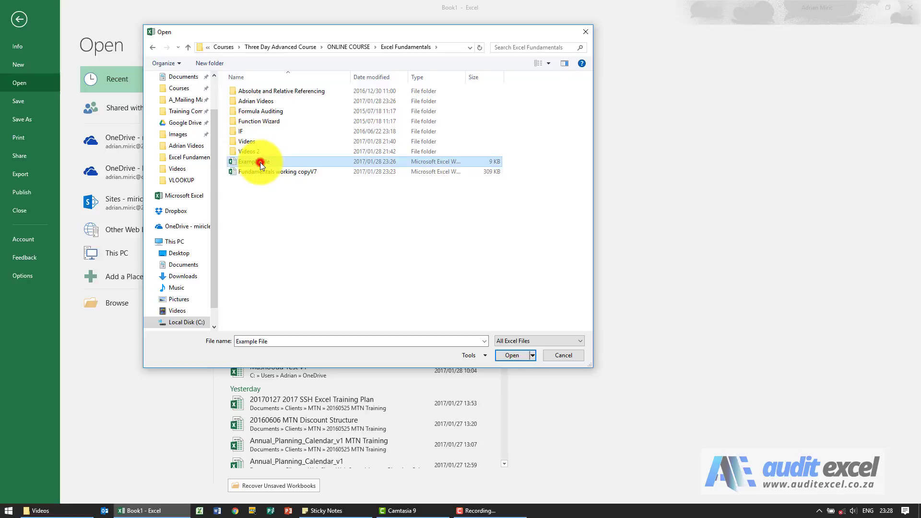
click(511, 355)
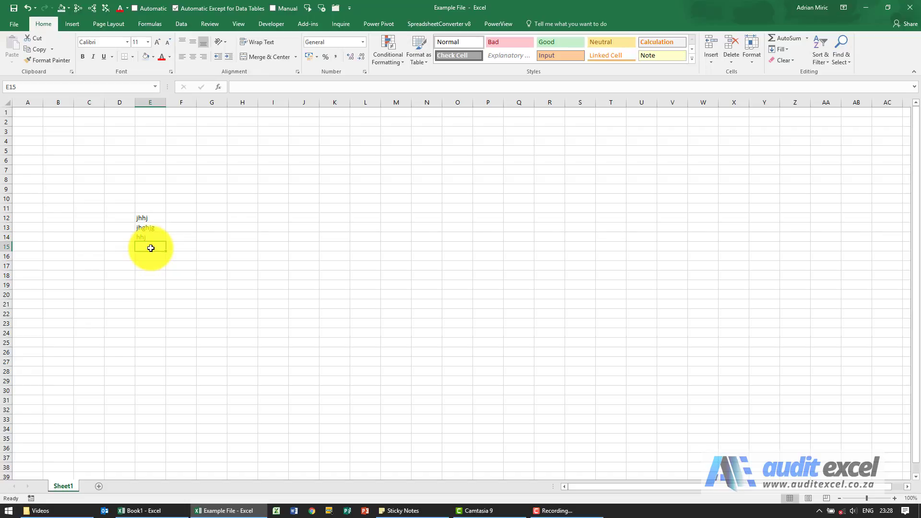
- Use Ctrl+O and Browse to open Fundamentals working copyV7 from the Excel Fundamentals folder
key(ctrl+o)
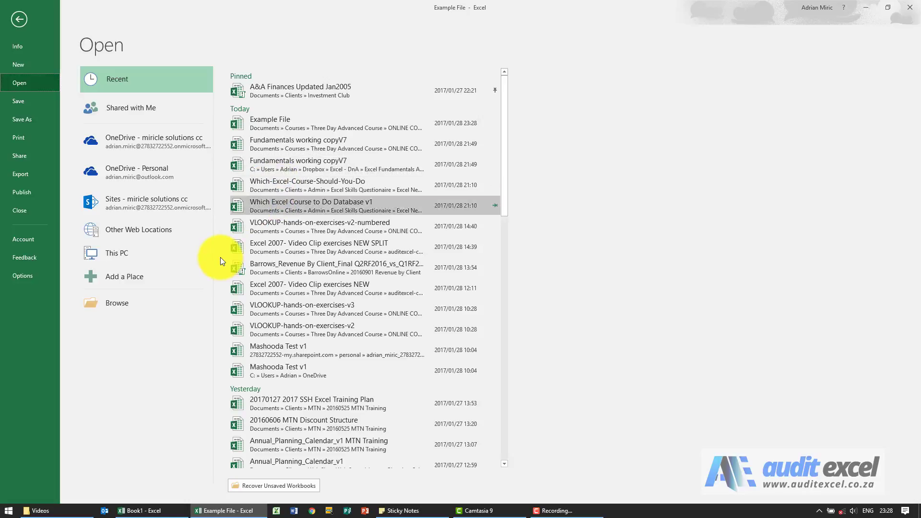
click(117, 300)
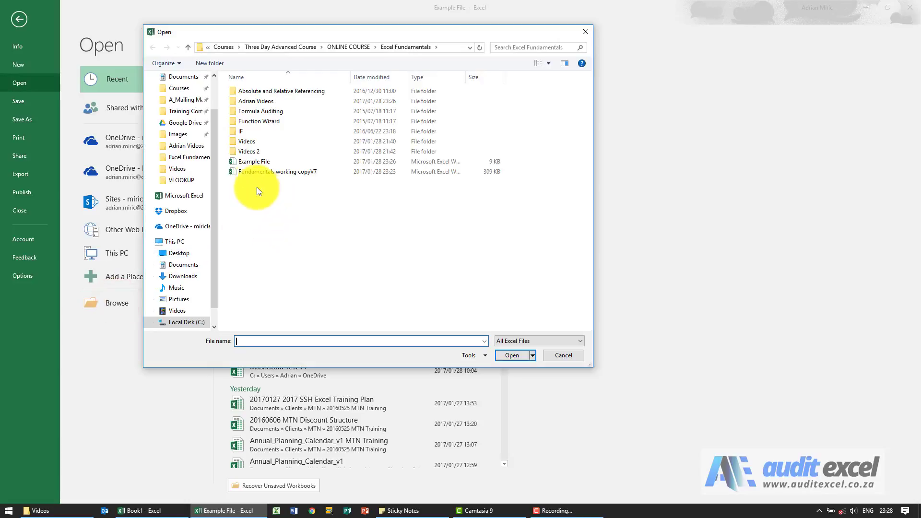
click(267, 174)
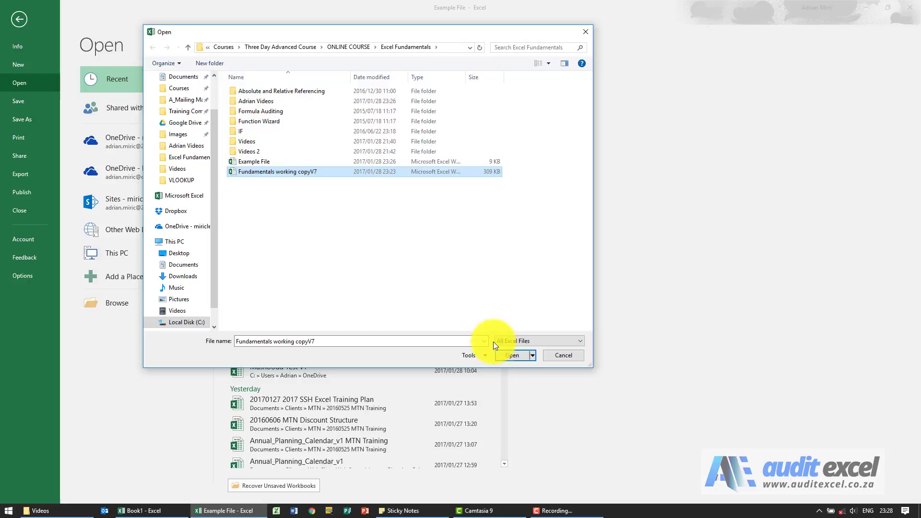
click(503, 354)
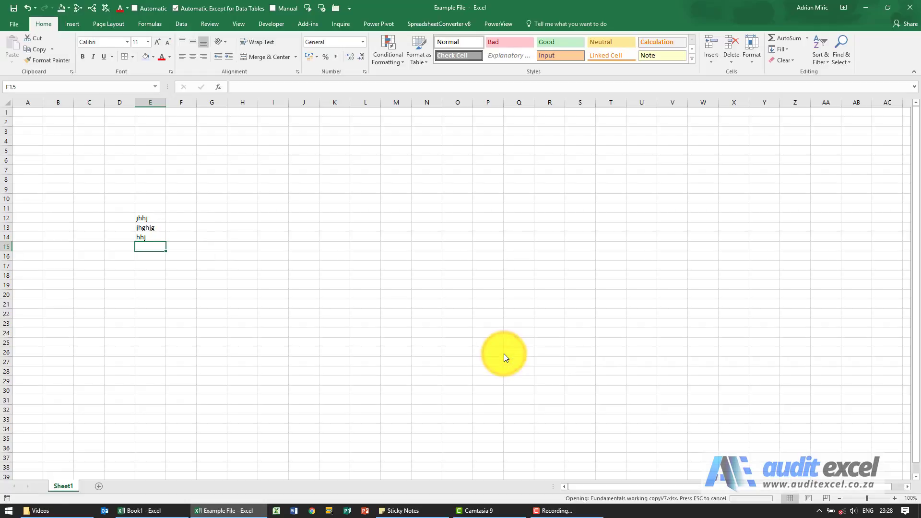